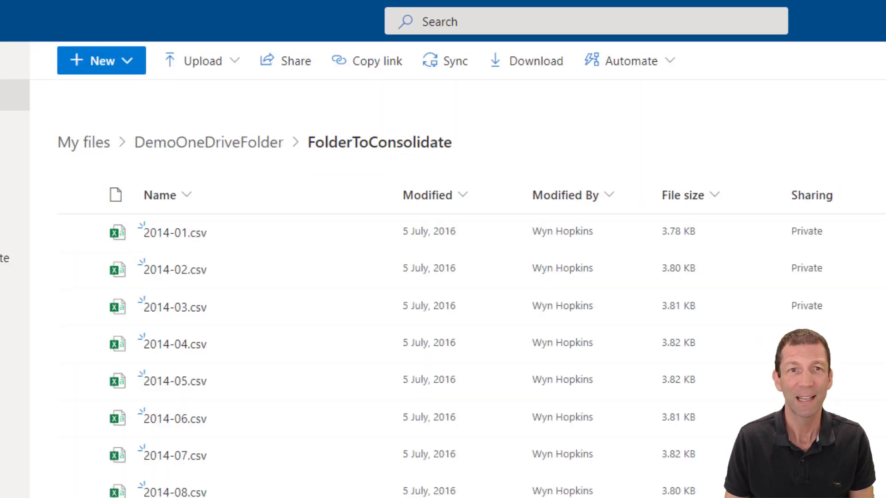
# Select the full web address of the FolderToConsolidate page in OneDrive to copy it.
pyautogui.moveTo(277, 6)
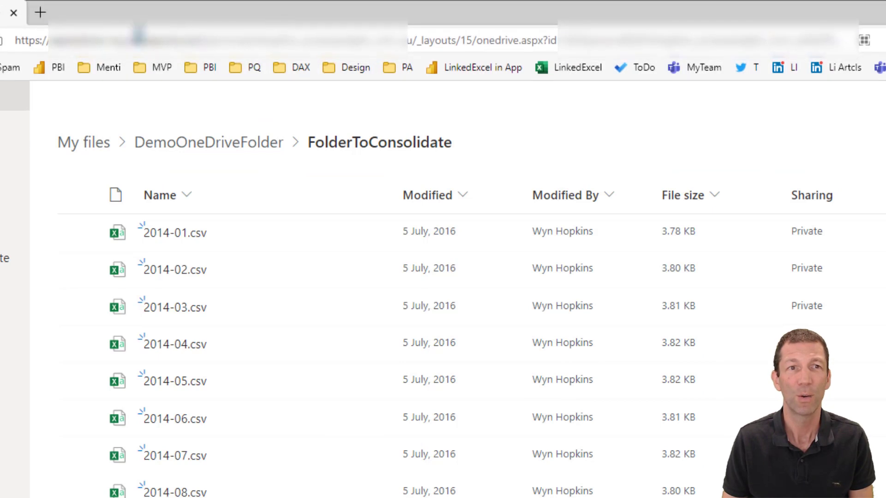
pyautogui.moveTo(17, 40); pyautogui.dragTo(417, 40)
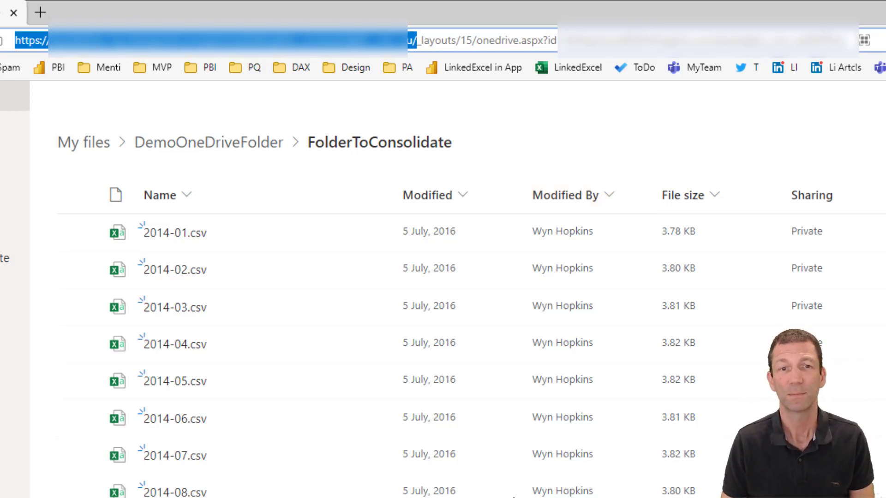
pyautogui.hotkey('ctrl', 'a')
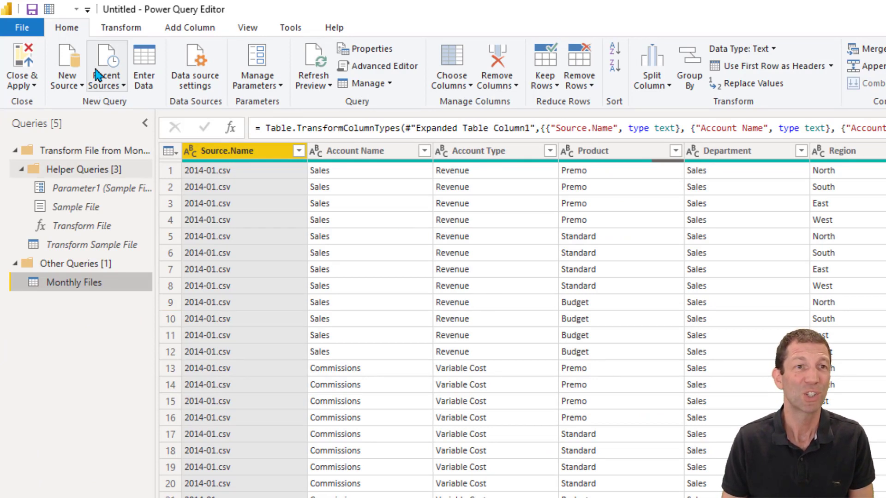
# Choose SharePoint folder as the new data source from New Source.
pyautogui.click(68, 57)
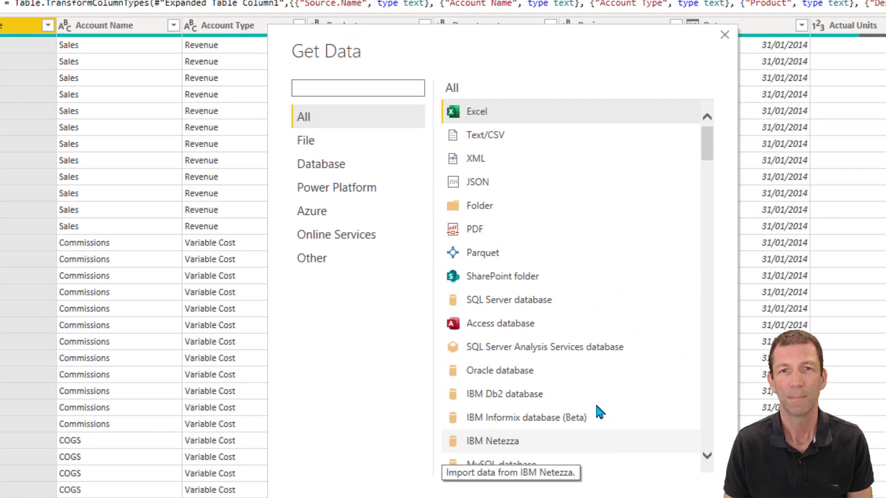
pyautogui.click(513, 275)
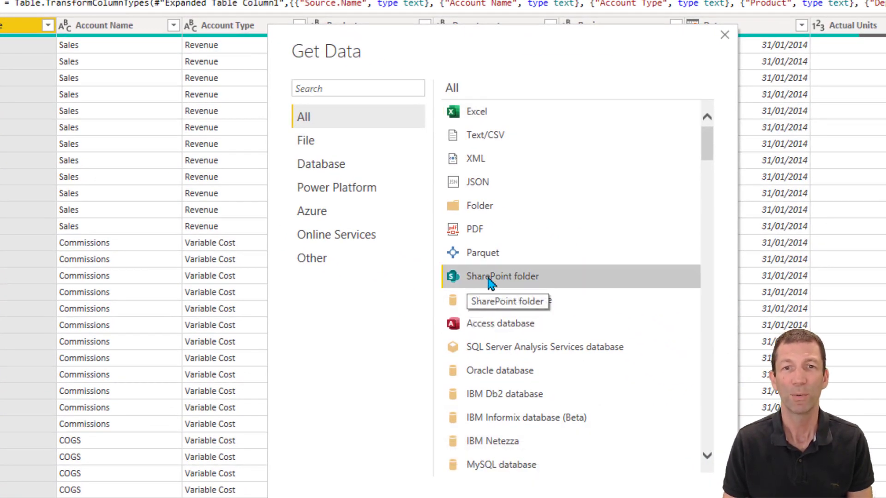
pyautogui.press('Escape')
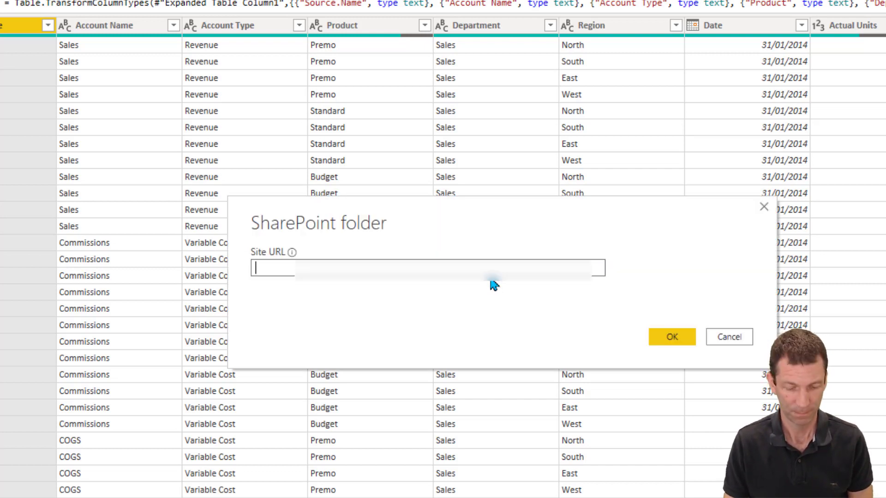
# Connect to the pasted SharePoint site URL, signing in with a Microsoft account.
pyautogui.hotkey('ctrl', 'v')
pyautogui.click(672, 338)
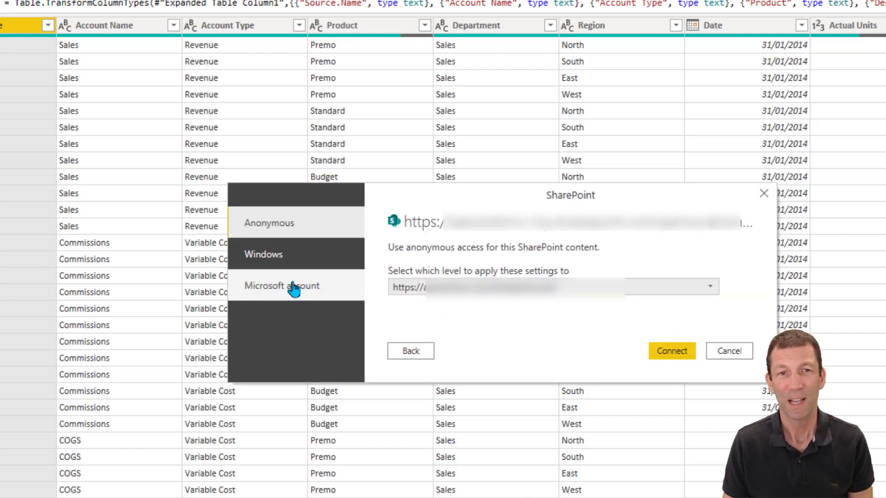
pyautogui.click(293, 289)
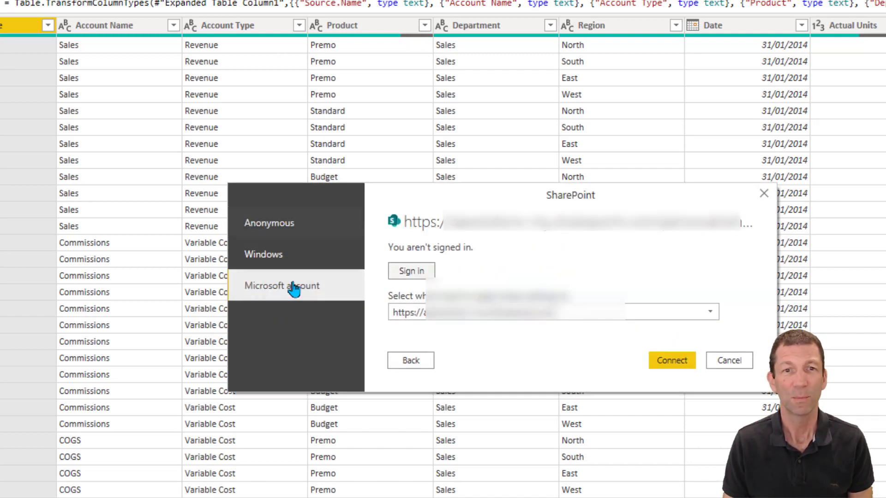
pyautogui.click(411, 272)
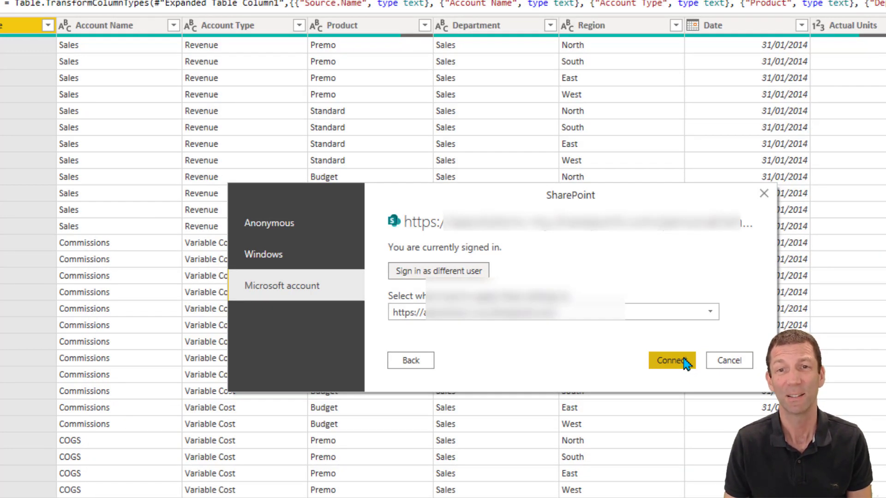
pyautogui.click(683, 358)
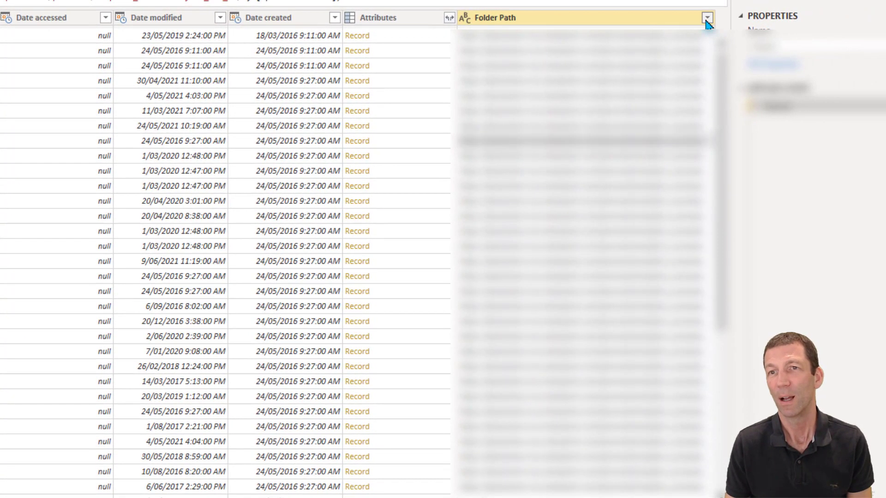
# Add a Contains text filter on Folder Path with the value 'FolderToConsolidate'.
pyautogui.click(737, 16)
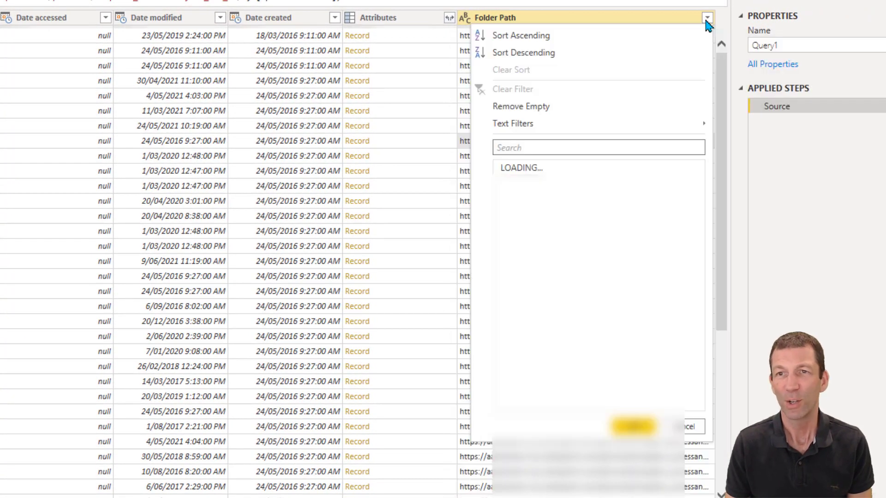
pyautogui.moveTo(537, 123)
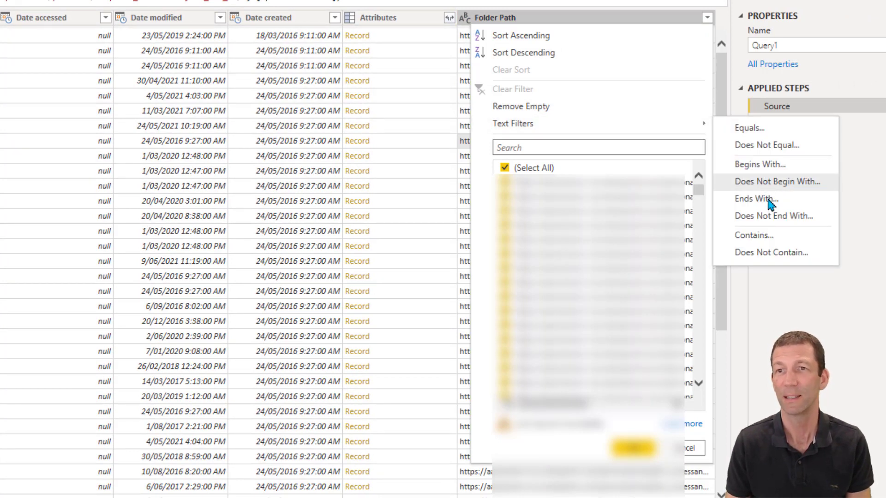
pyautogui.click(757, 236)
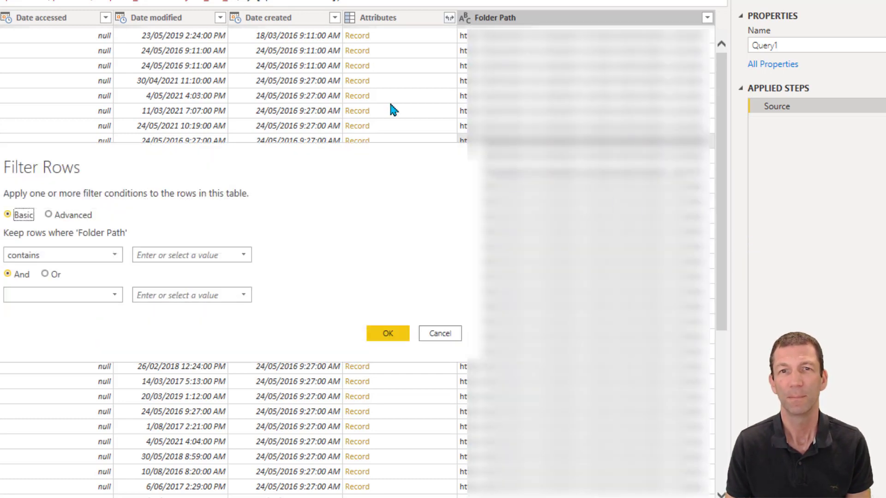
pyautogui.click(162, 256)
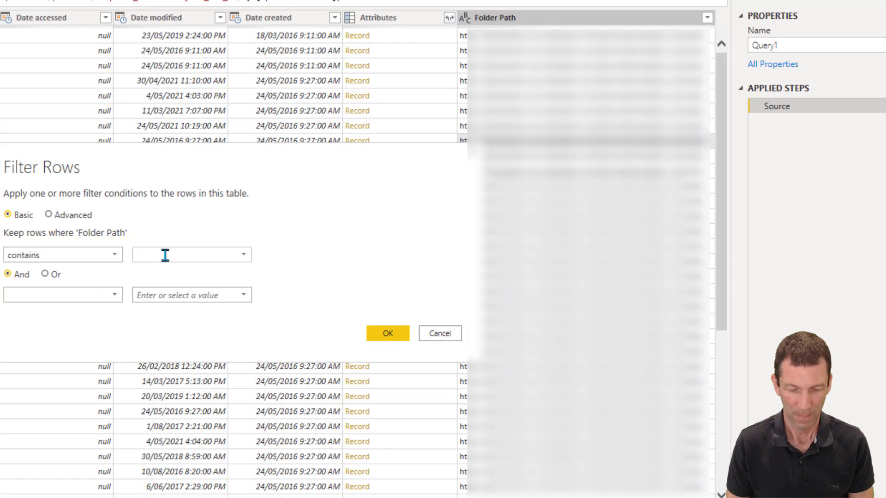
pyautogui.write('Fild')
pyautogui.press('BackSpace')
pyautogui.press('BackSpace')
pyautogui.press('BackSpace')
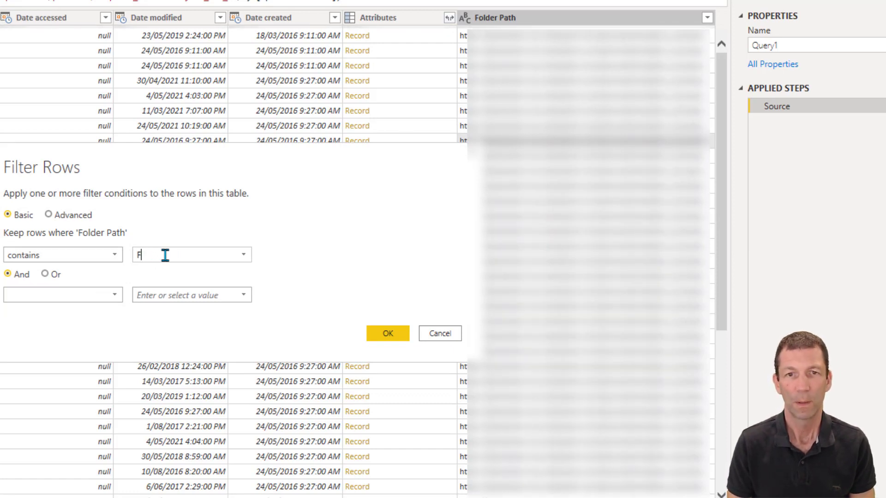
pyautogui.write('ilderToCons')
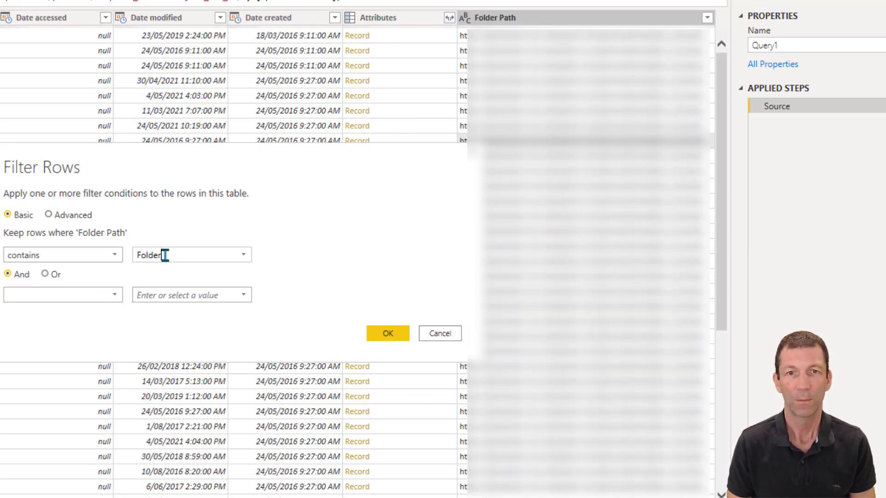
pyautogui.write('ol')
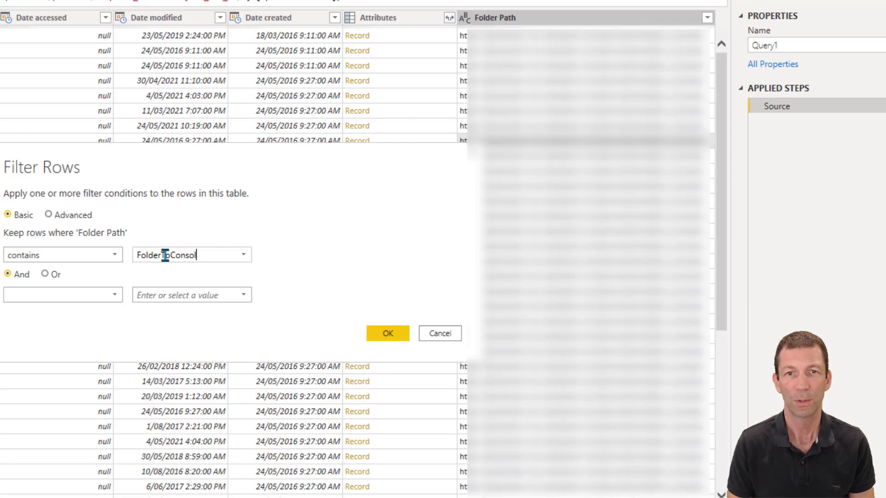
pyautogui.write('idate')
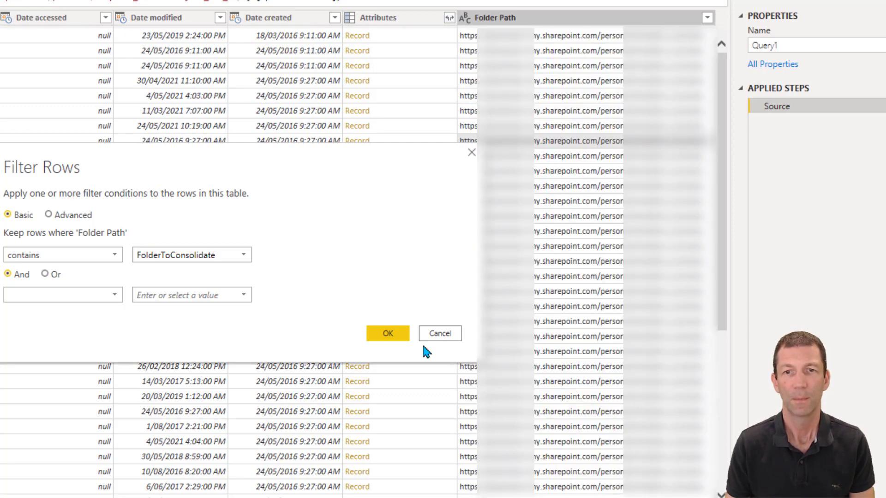
pyautogui.click(377, 336)
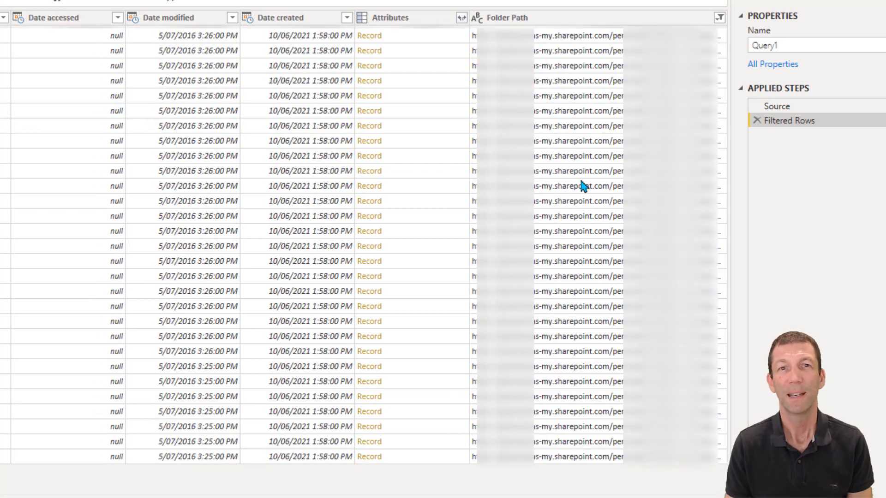
# Keep only rows whose Folder Path equals the selected folder path value.
pyautogui.rightClick(558, 53)
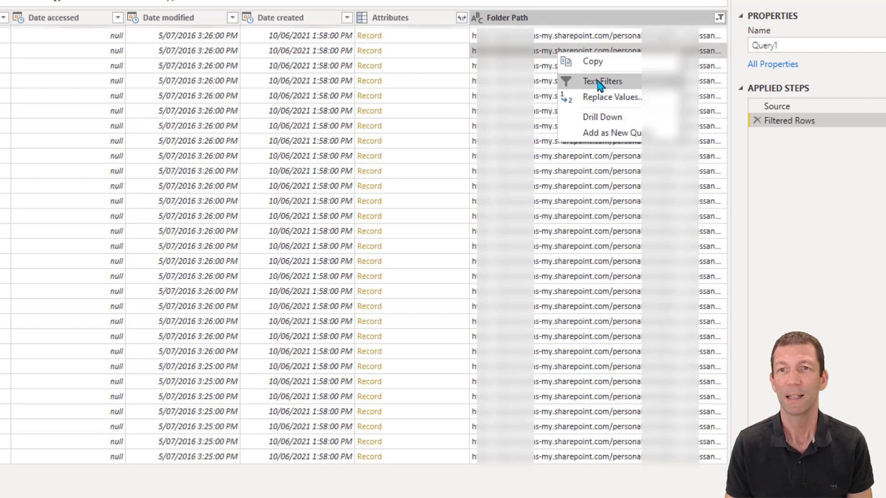
pyautogui.moveTo(569, 82)
pyautogui.click(732, 84)
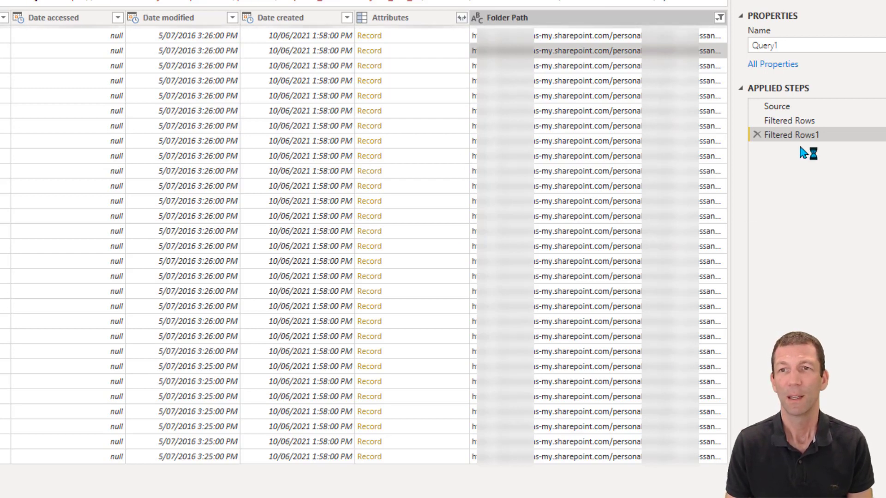
# Delete the first Filtered Rows step, leaving Source and Filtered Rows1.
pyautogui.click(805, 121)
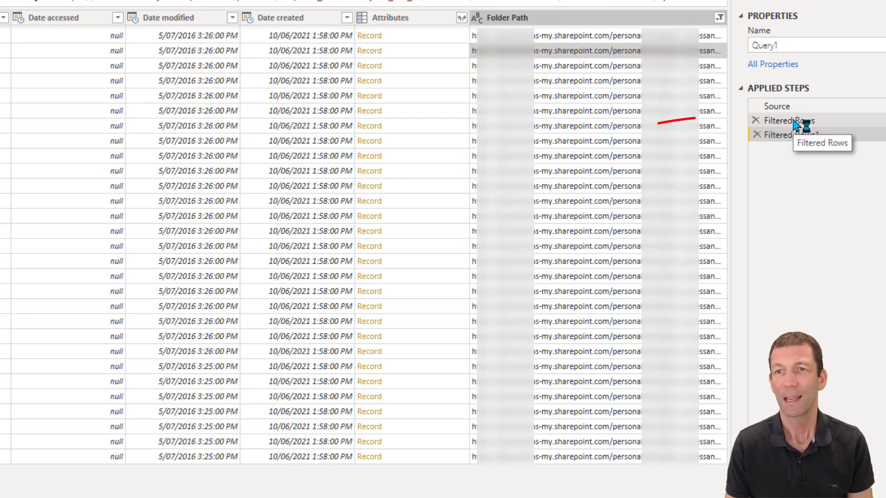
pyautogui.click(757, 121)
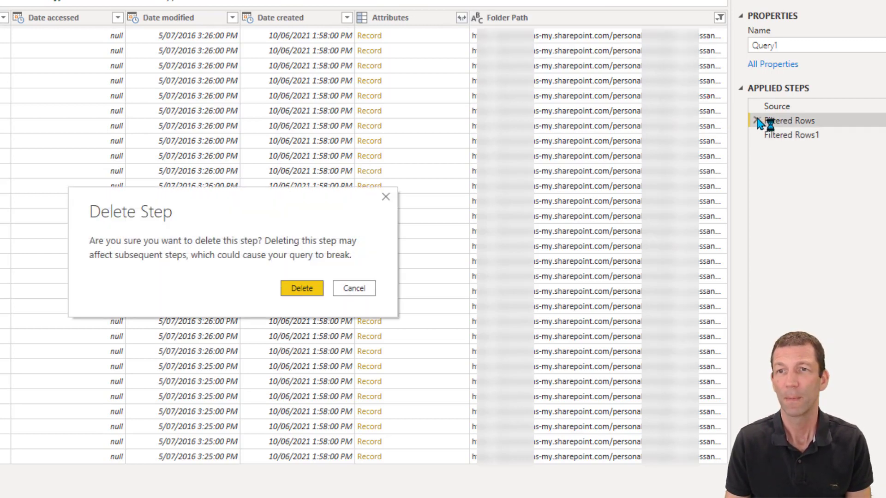
pyautogui.click(310, 294)
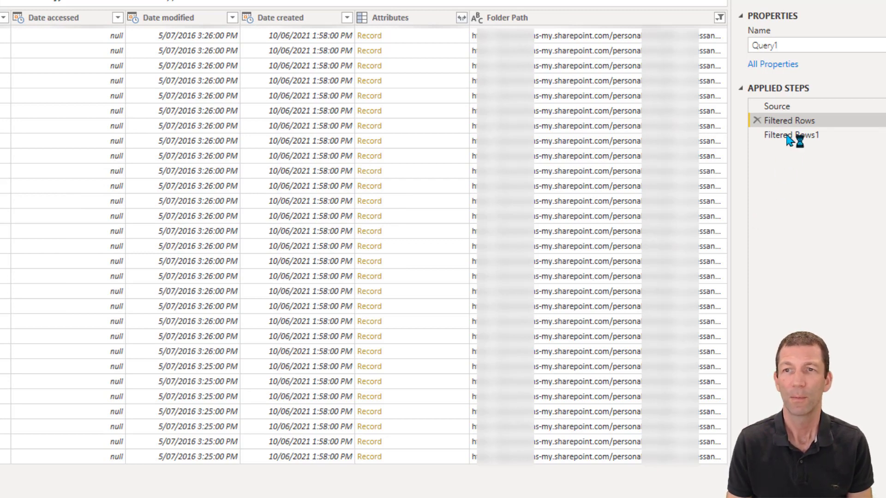
# Rename Query1 to 'SharePointFolder' in the query's Name property.
pyautogui.doubleClick(790, 45)
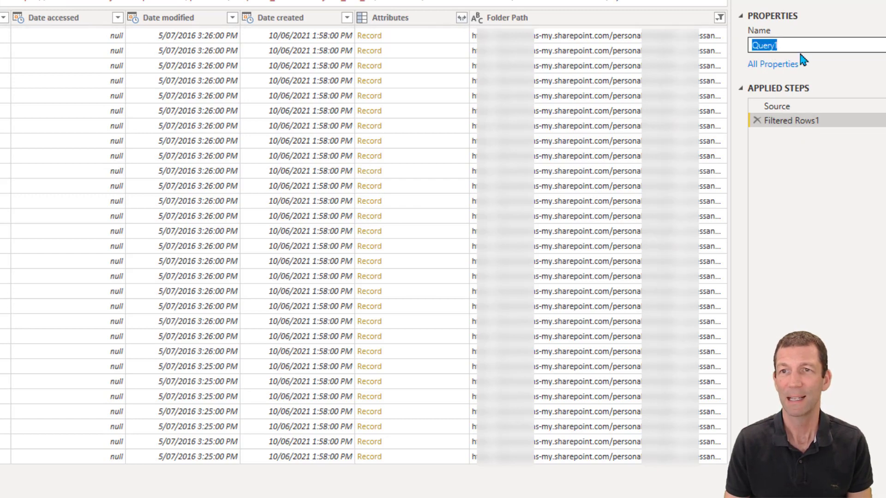
pyautogui.write('Share')
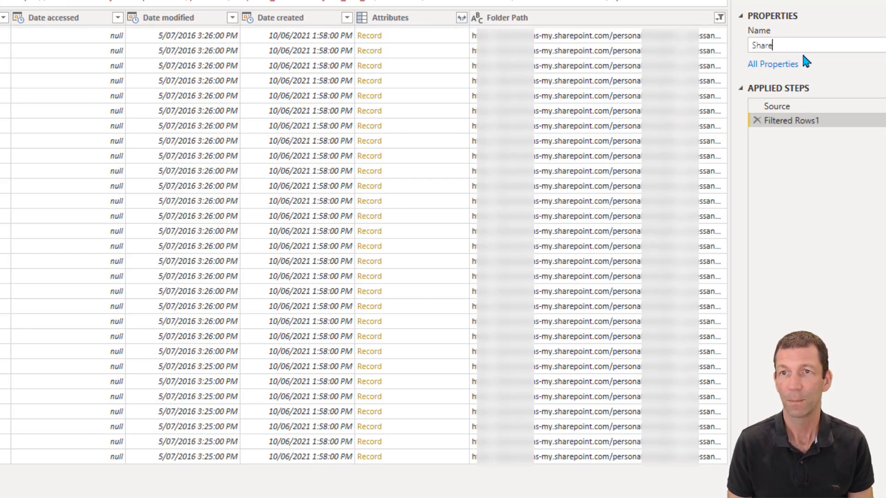
pyautogui.write('PointFolder')
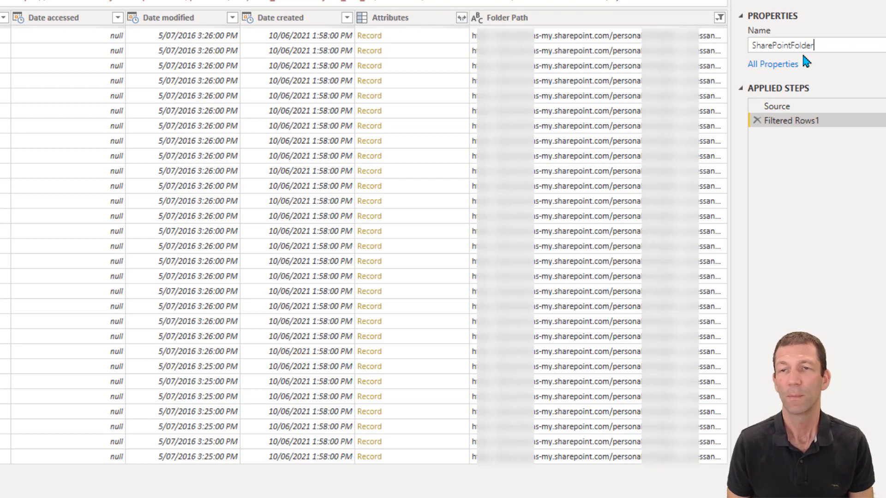
pyautogui.press('Return')
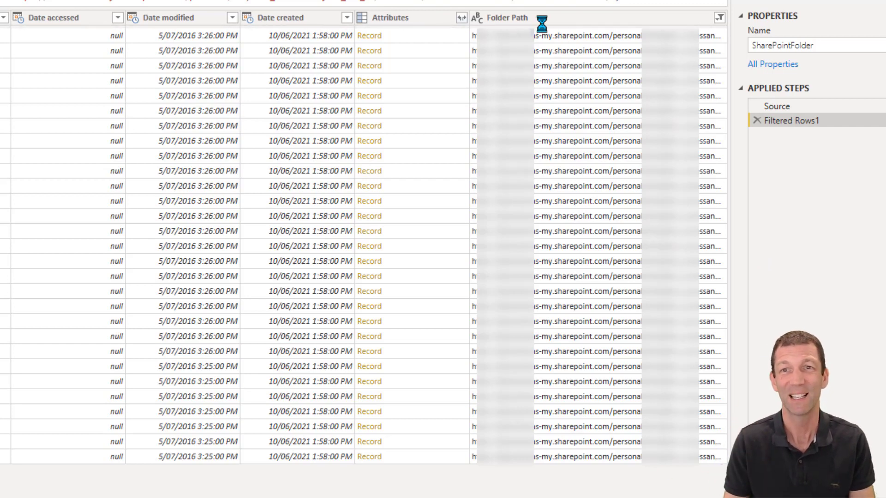
# Review the Source step's SharePoint.Files formula and confirm the query name 'SharePointFolder'.
pyautogui.click(797, 110)
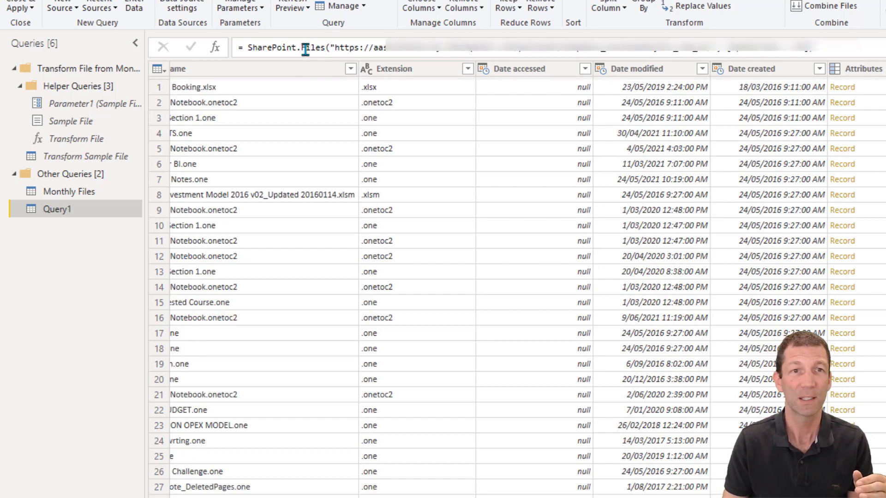
pyautogui.doubleClick(321, 48)
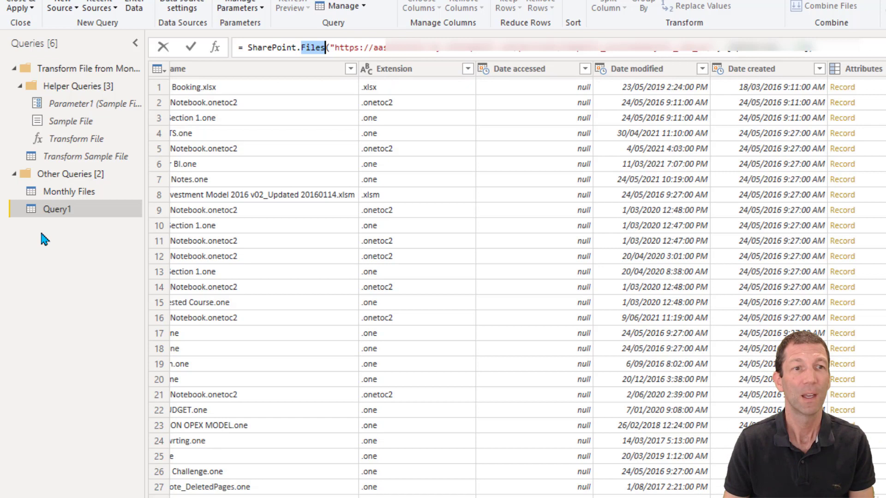
pyautogui.click(83, 212)
pyautogui.write('SharePointFolder')
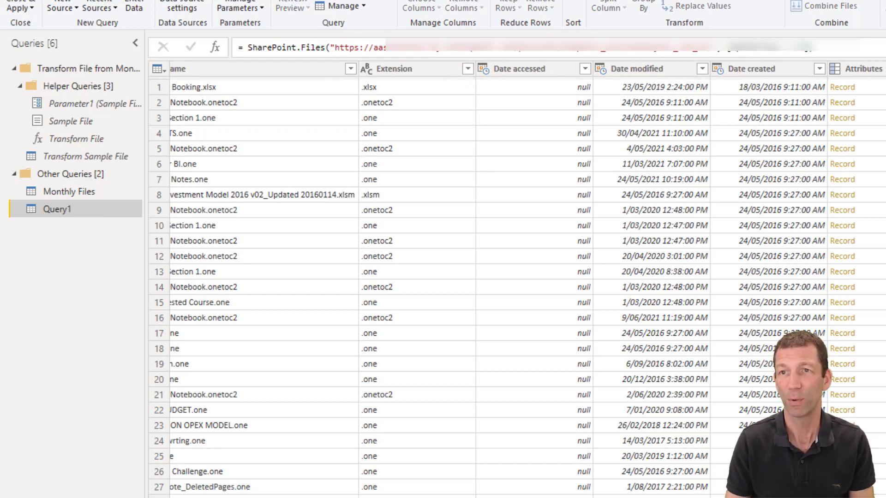
pyautogui.press('Return')
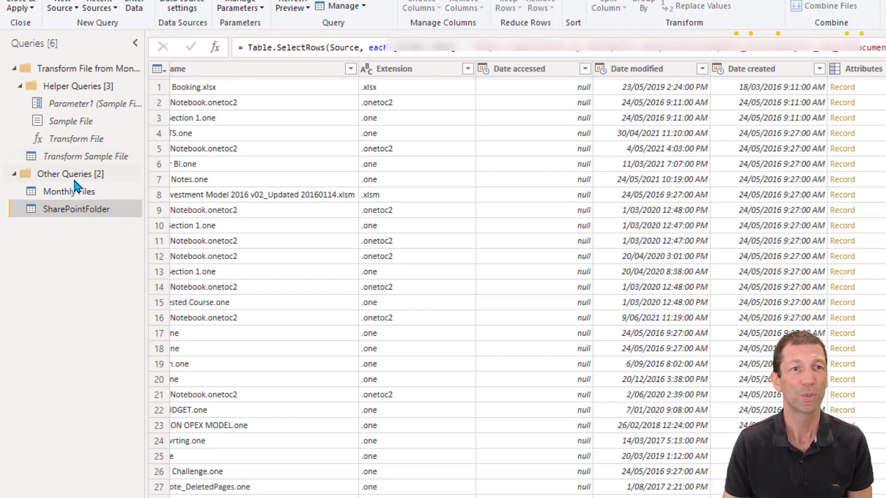
# Replace Monthly Files' Folder.Files network path in the formula with SharePointFolder.
pyautogui.click(83, 193)
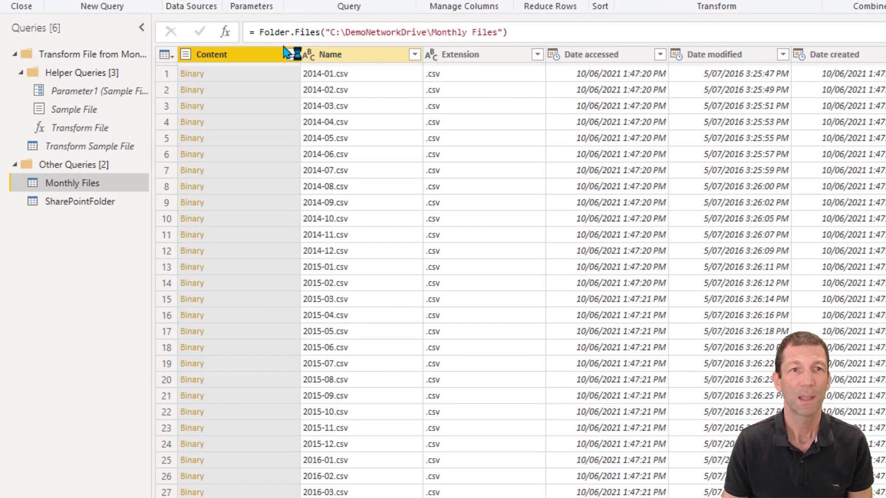
pyautogui.click(257, 32)
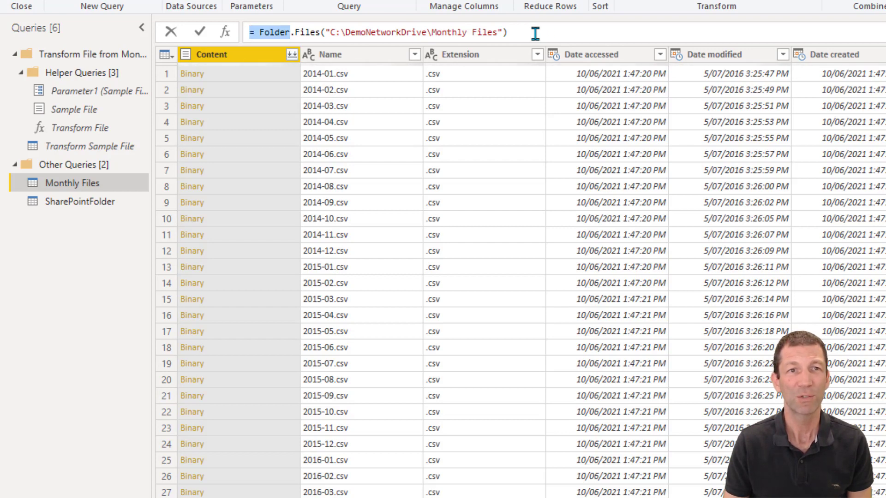
pyautogui.click(535, 34)
pyautogui.moveTo(551, 33); pyautogui.dragTo(258, 34)
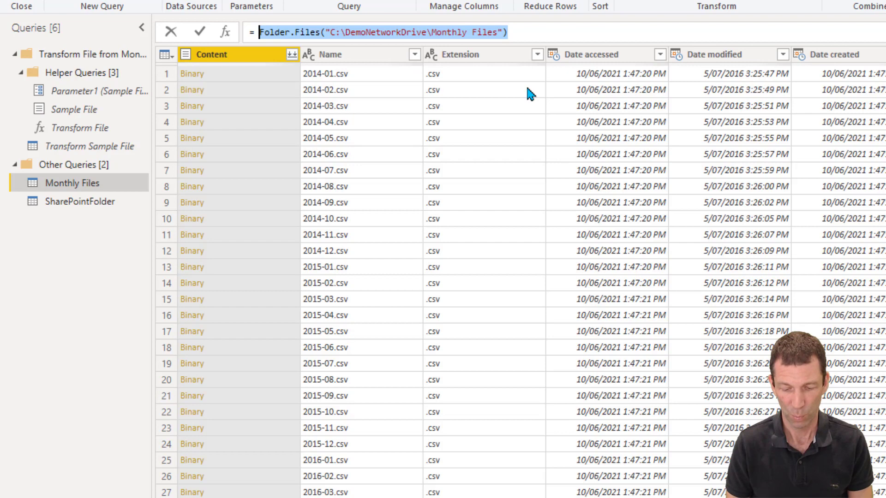
pyautogui.write('Sha')
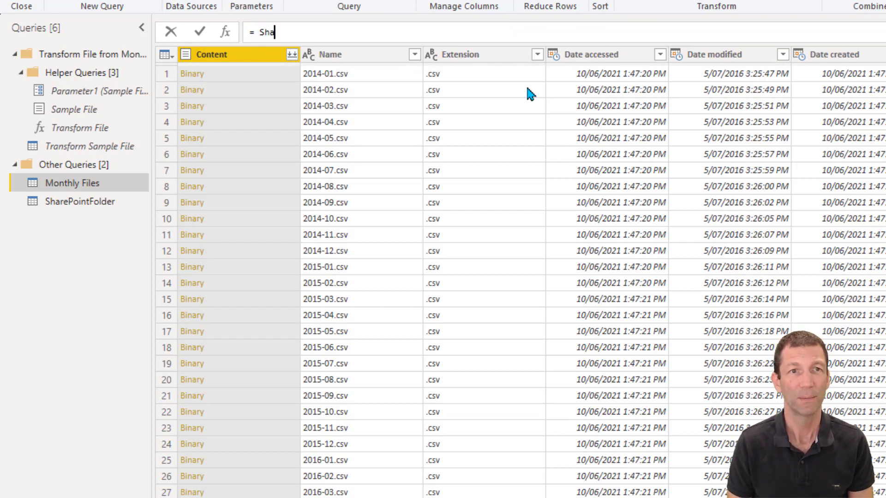
pyautogui.write('re')
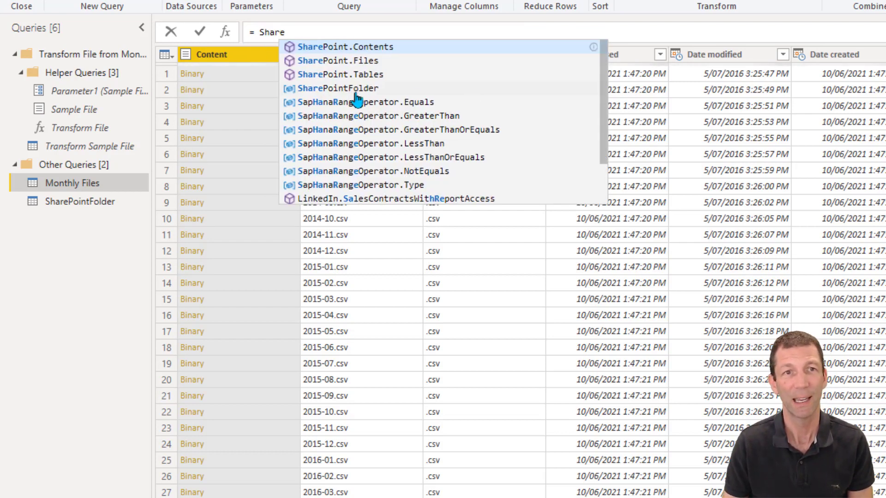
pyautogui.click(356, 94)
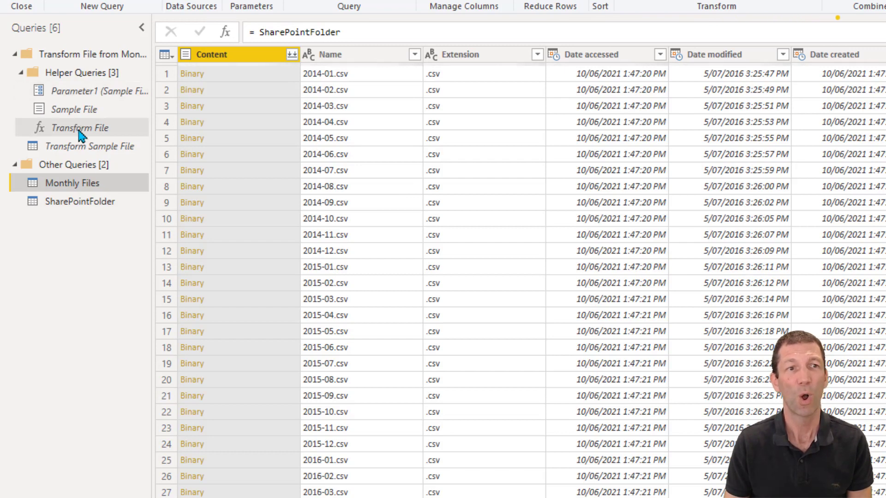
# Change the Sample File formula to =SharePointFolder, then go back to Monthly Files.
pyautogui.click(99, 109)
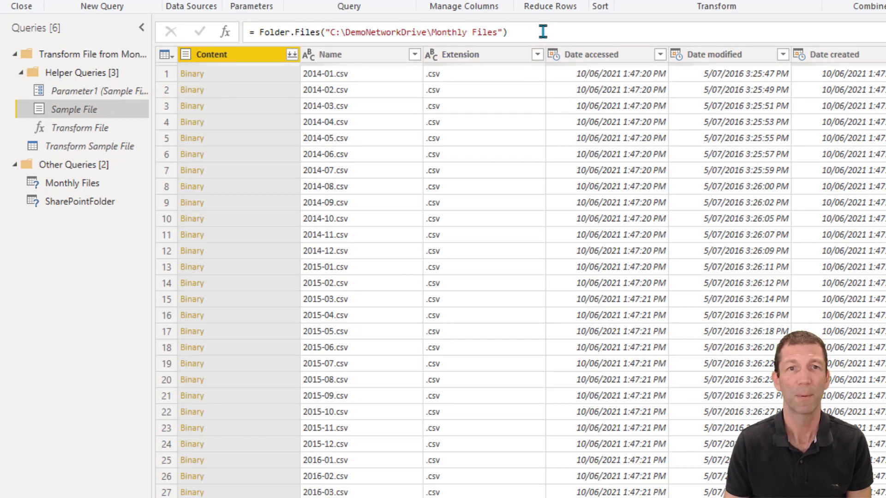
pyautogui.click(322, 32)
pyautogui.moveTo(255, 31); pyautogui.dragTo(508, 32)
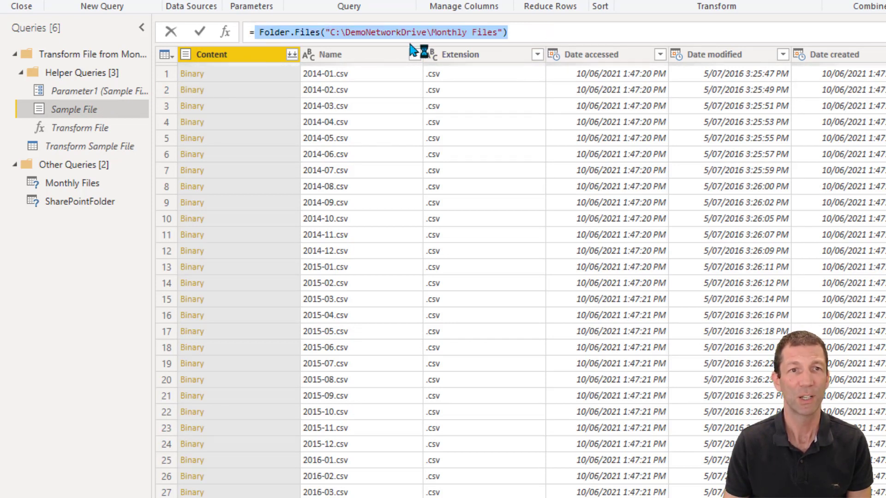
pyautogui.write('Share')
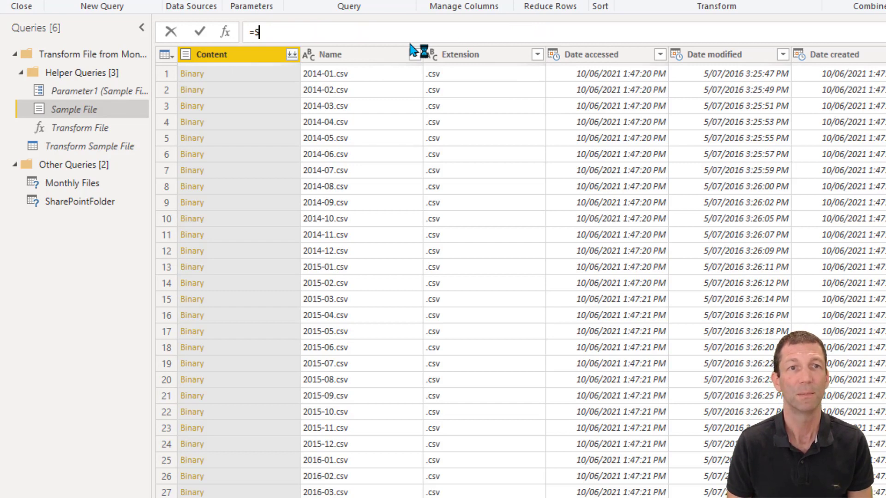
pyautogui.click(360, 50)
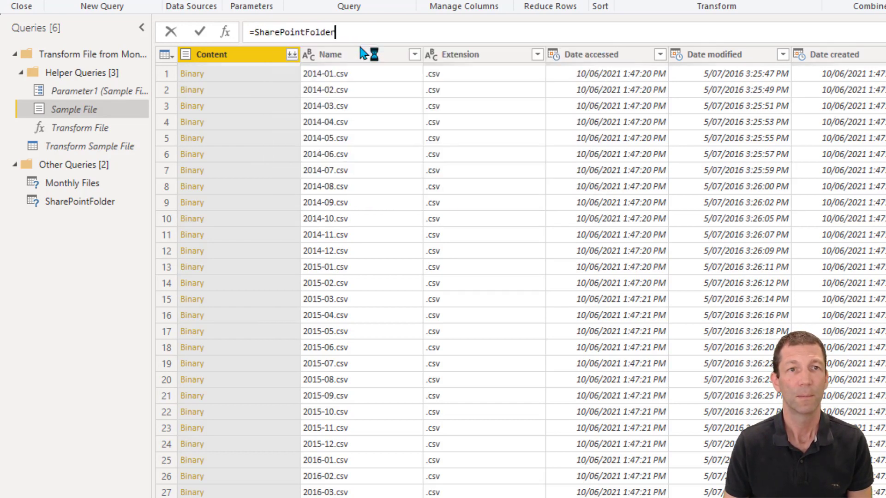
pyautogui.press('Return')
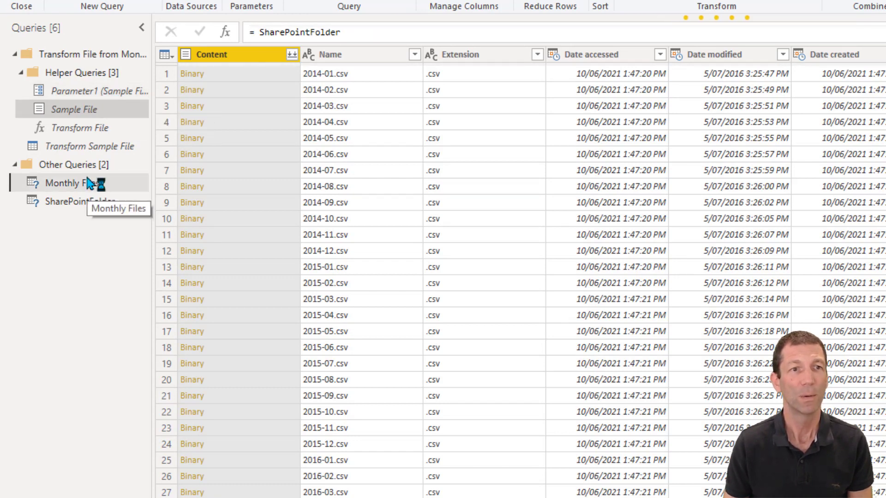
pyautogui.click(99, 186)
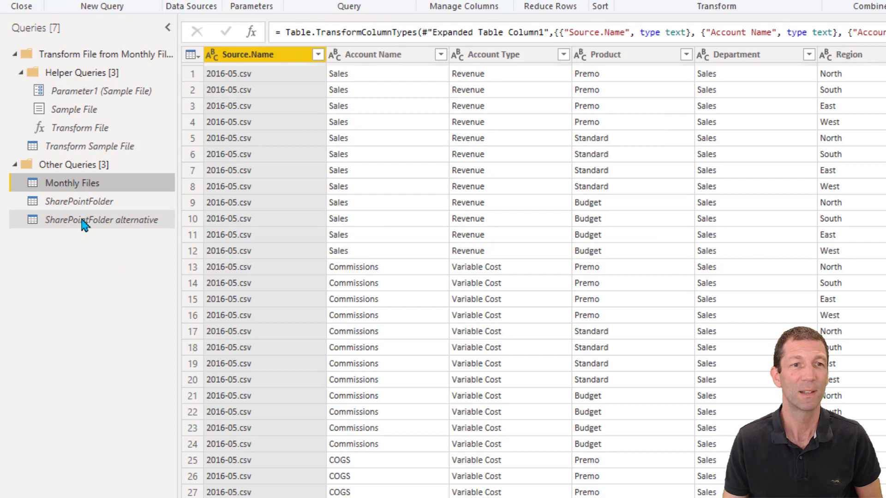
# Preview the SharePointFolder alternative query's formula and its list of csv files.
pyautogui.click(102, 221)
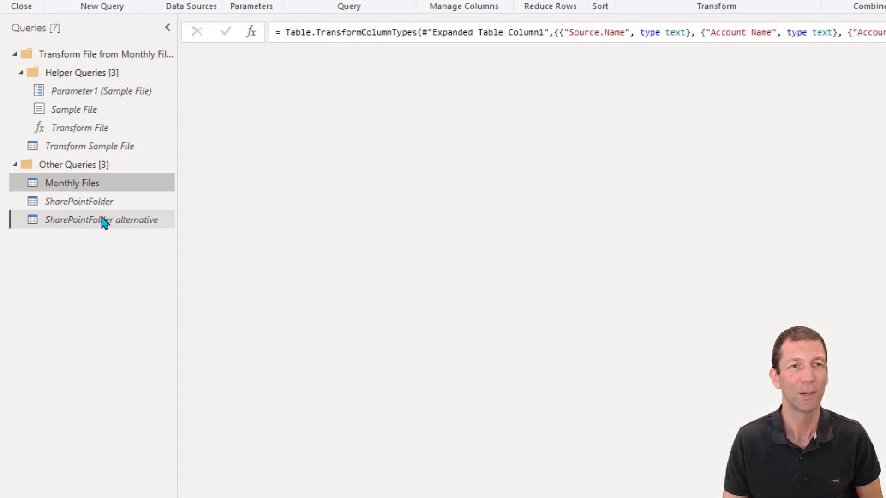